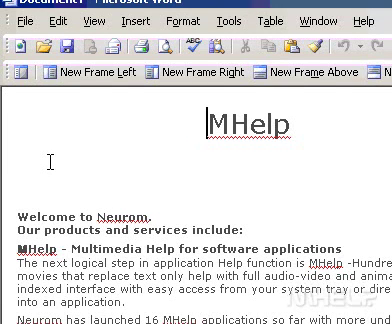
Open the Summary properties of the MHelp document from the File menu.
click(26, 31)
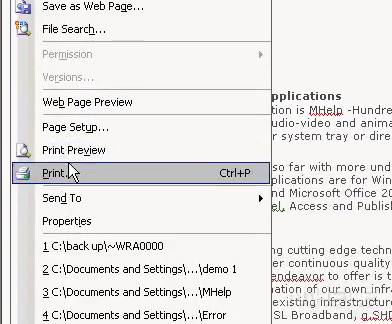
click(66, 168)
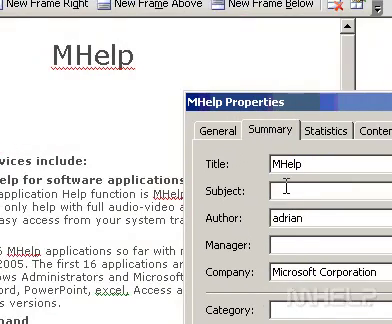
Enter 'Mhelp' as the document Subject on the Summary tab.
click(310, 190)
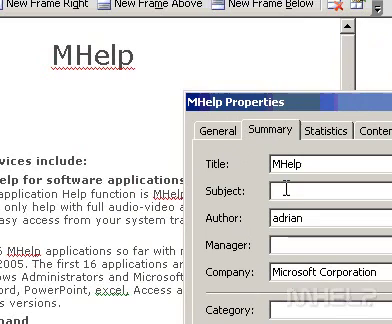
text(M)
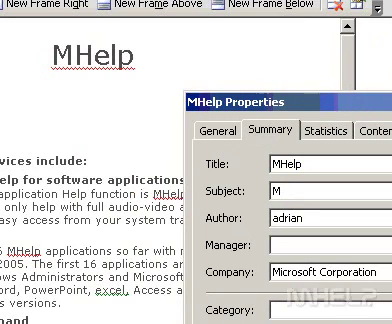
text(help)
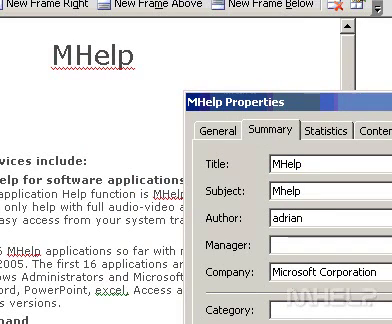
Enter 'Adrian' as the document Manager on the Summary tab.
click(294, 243)
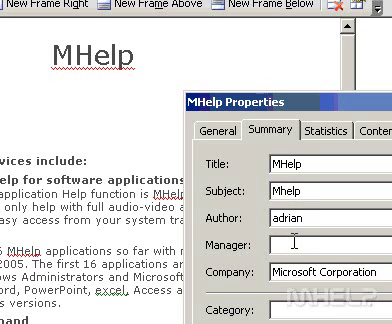
text(Adr)
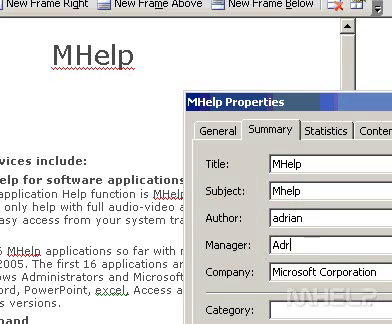
text(ian)
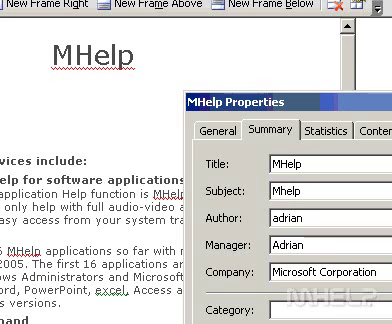